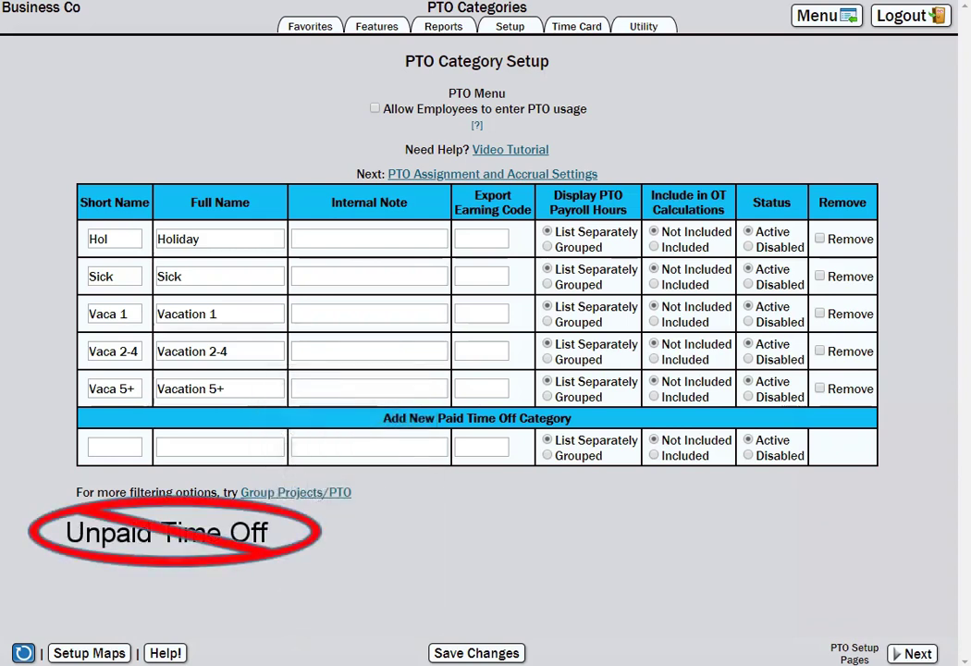
Step: Open the Export to Payroll setup page
{"action": "left_click", "coordinate": [386, 37]}
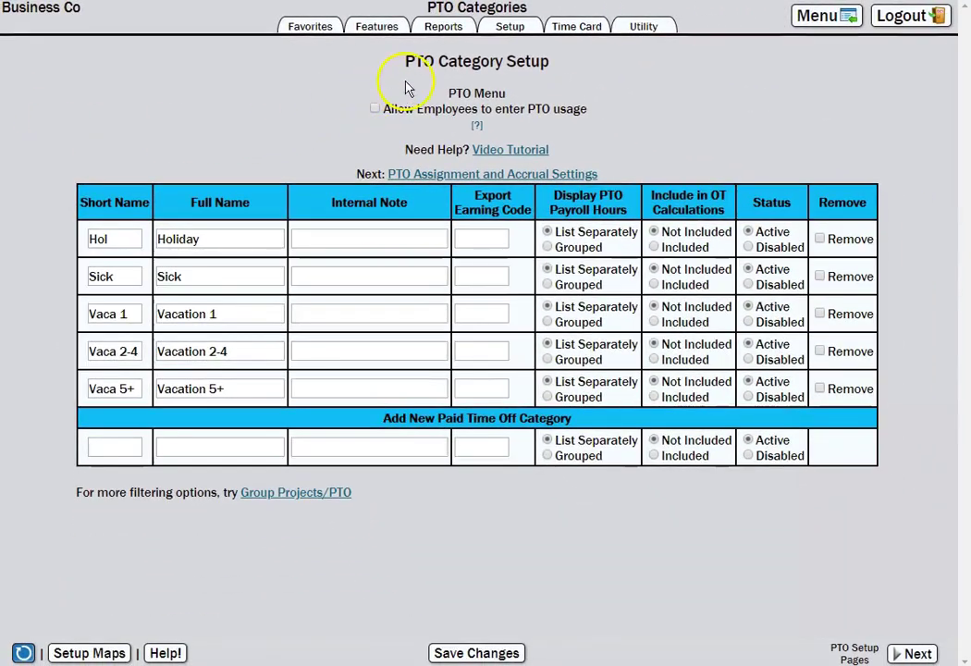
{"action": "left_click", "coordinate": [525, 27]}
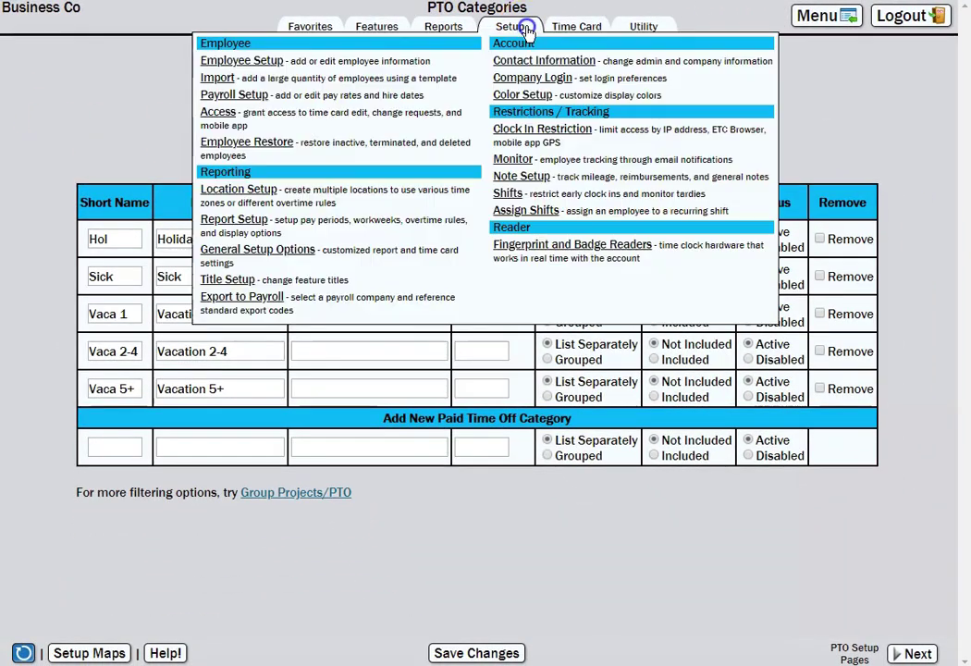
{"action": "left_click", "coordinate": [249, 298]}
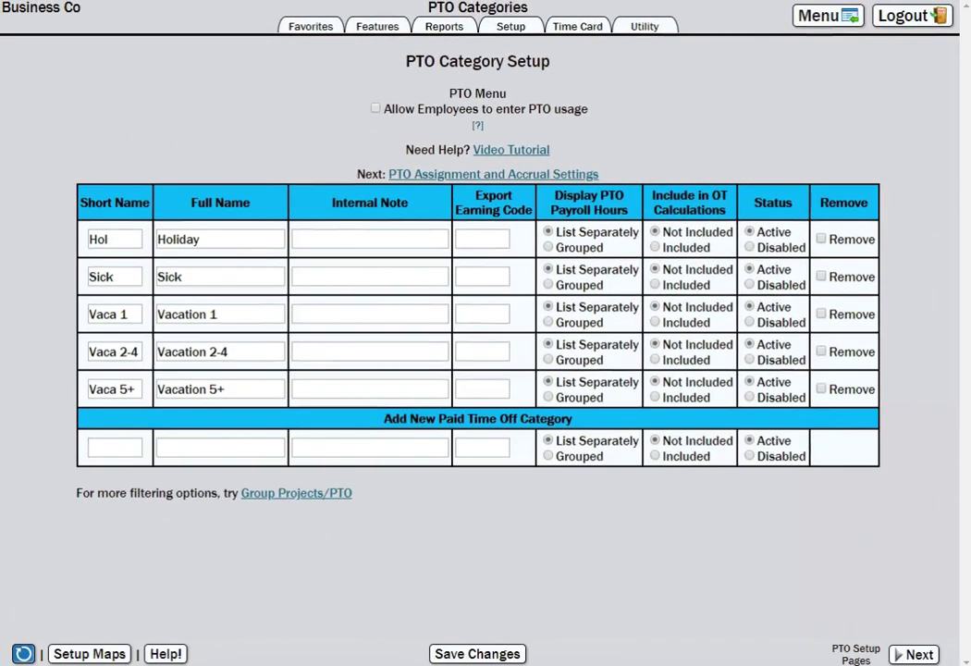
Step: Allow employees to enter PTO usage in the PTO category setup and save the changes
{"action": "left_click", "coordinate": [377, 109]}
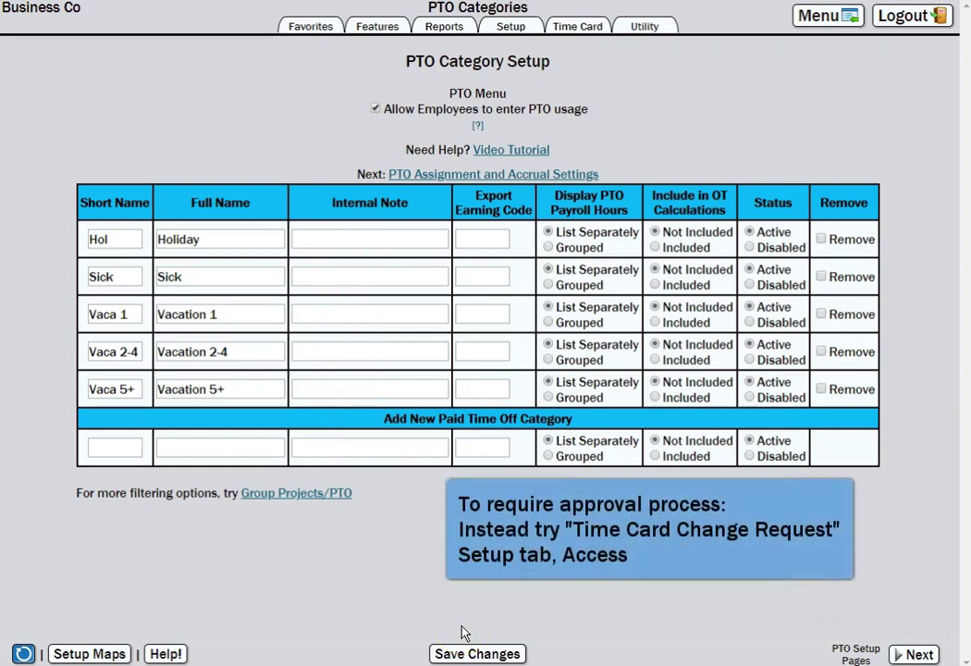
{"action": "left_click", "coordinate": [479, 654]}
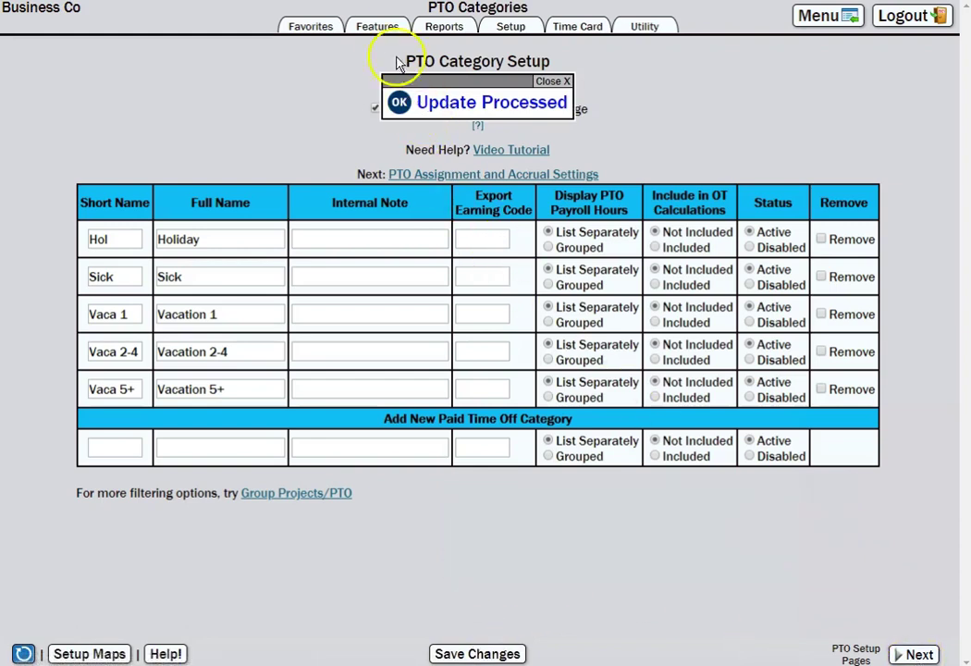
Step: In PTO Assignment and Accrual, assign Sick, Vacation 1, Vacation 2-4 and Vacation 5+ to the first employee, copy to all employees and save
{"action": "left_click", "coordinate": [381, 26]}
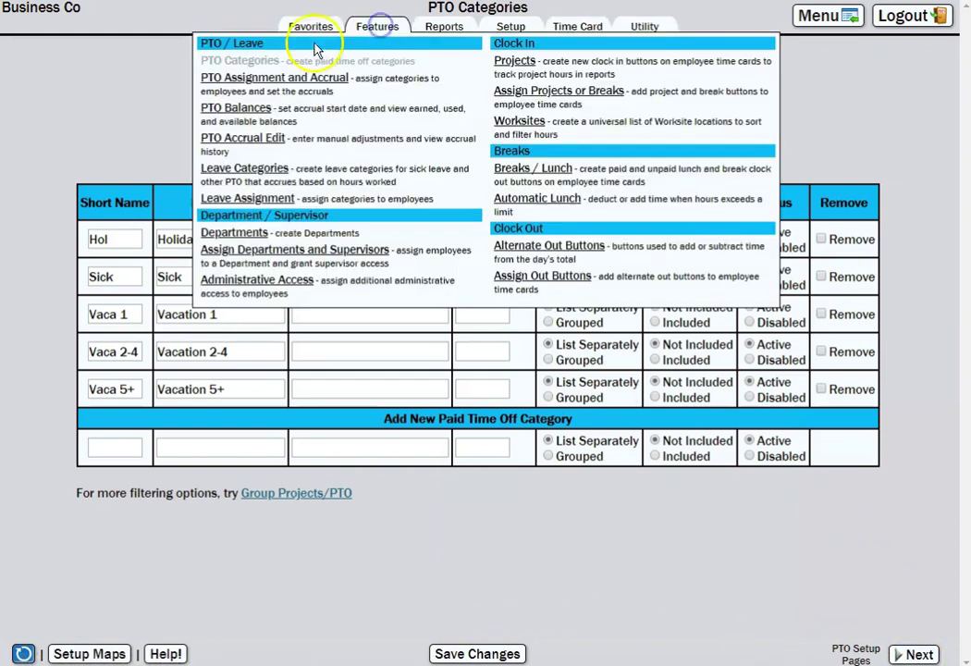
{"action": "left_click", "coordinate": [282, 81]}
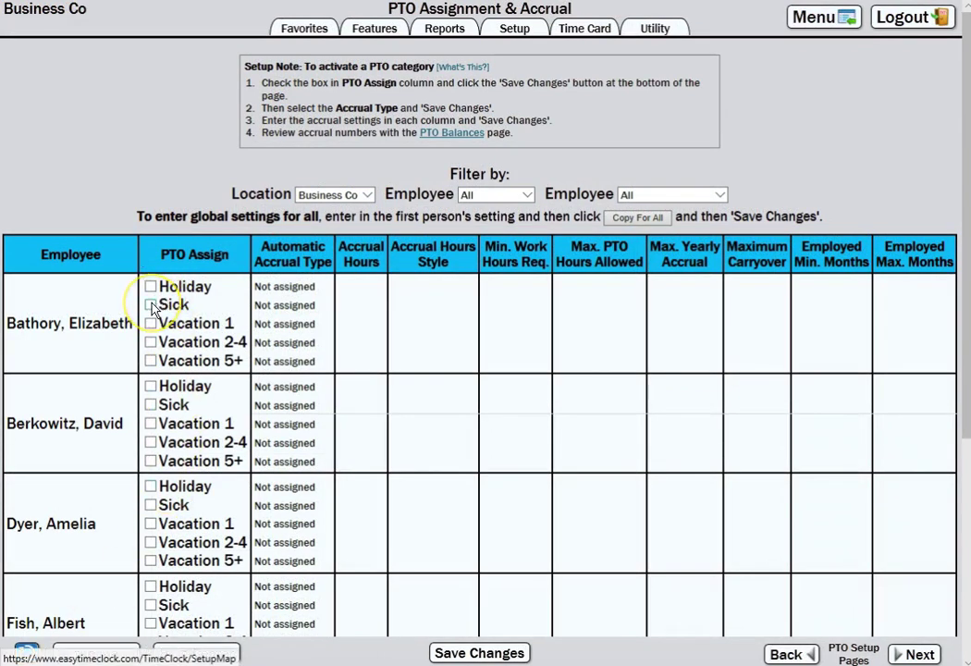
{"action": "left_click", "coordinate": [152, 306]}
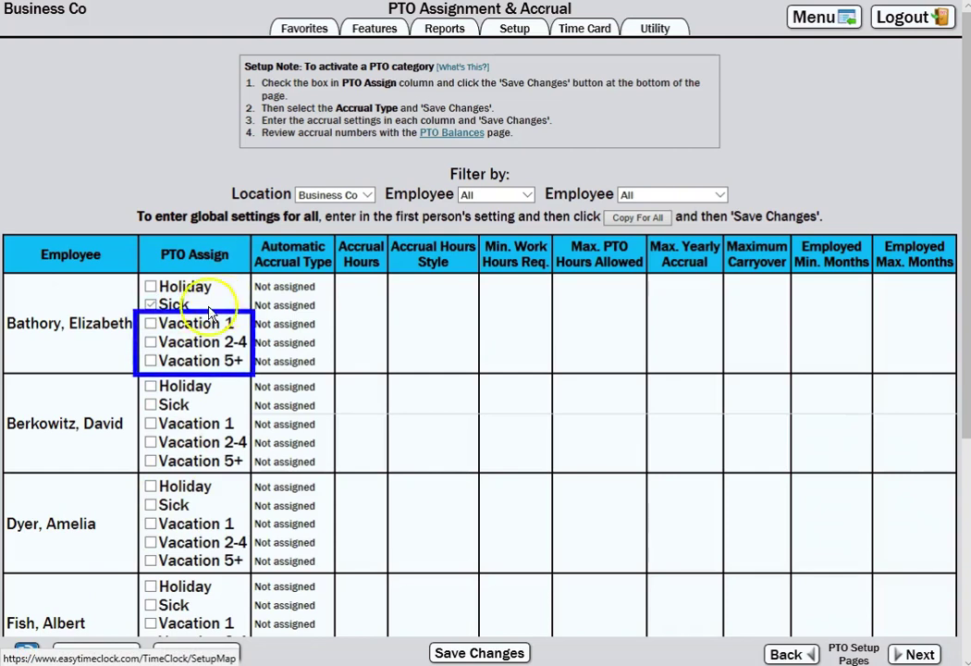
{"action": "left_click", "coordinate": [150, 323]}
{"action": "left_click", "coordinate": [150, 342]}
{"action": "left_click", "coordinate": [151, 362]}
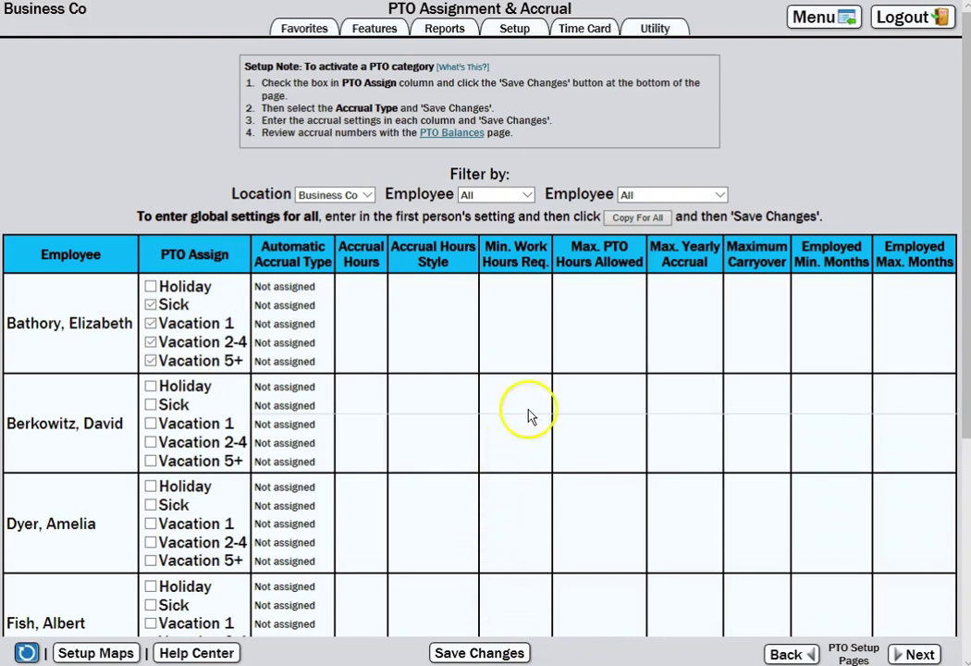
{"action": "left_click", "coordinate": [644, 222]}
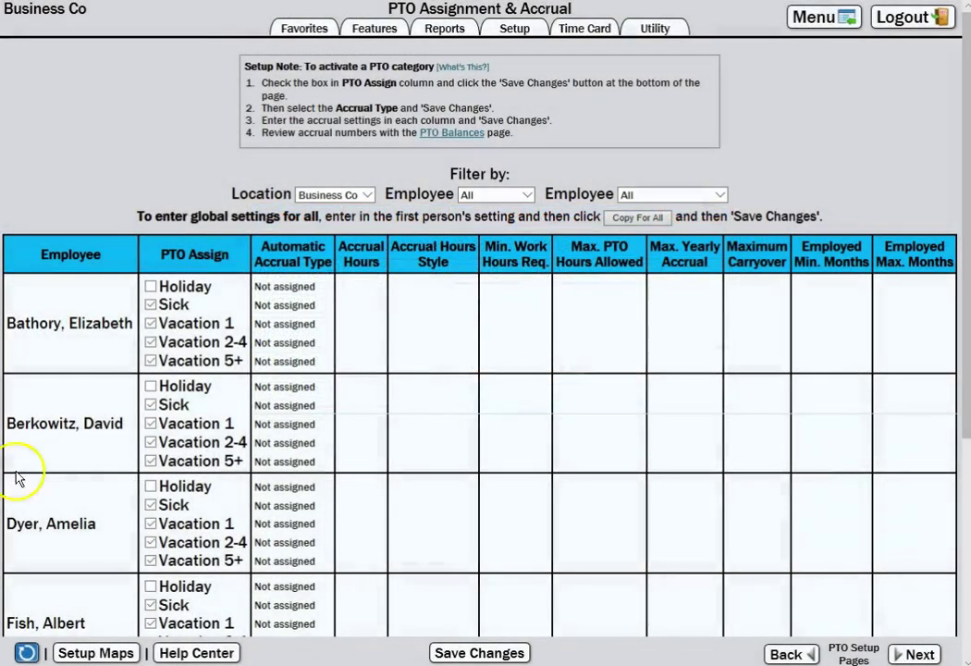
{"action": "left_click", "coordinate": [479, 653]}
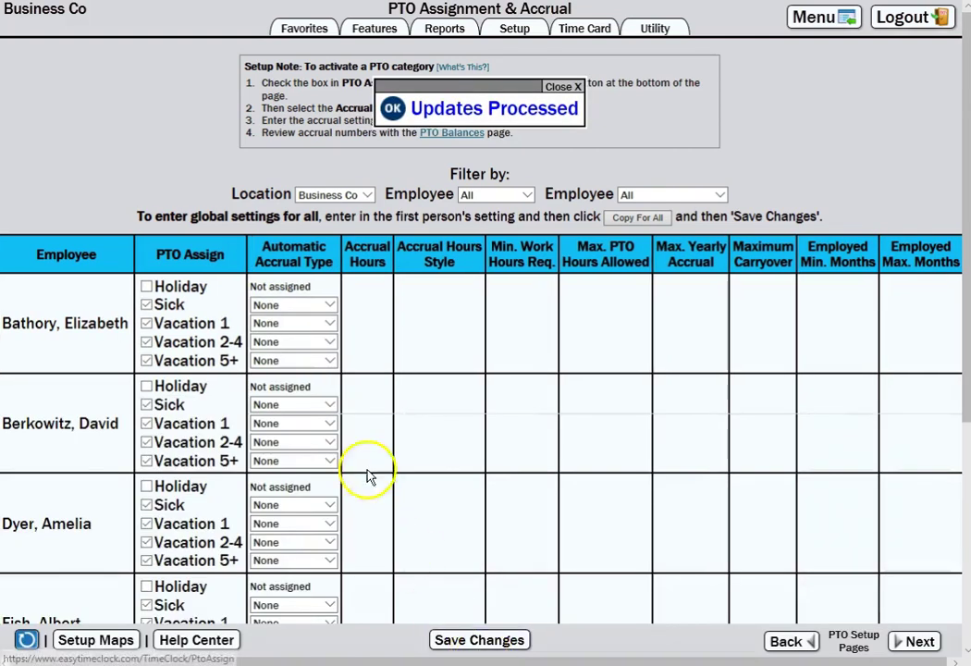
Step: Set the first employee's accrual type to Annually for Sick and Semimonthly for the three Vacation categories, copy to all employees and save
{"action": "left_click", "coordinate": [295, 307]}
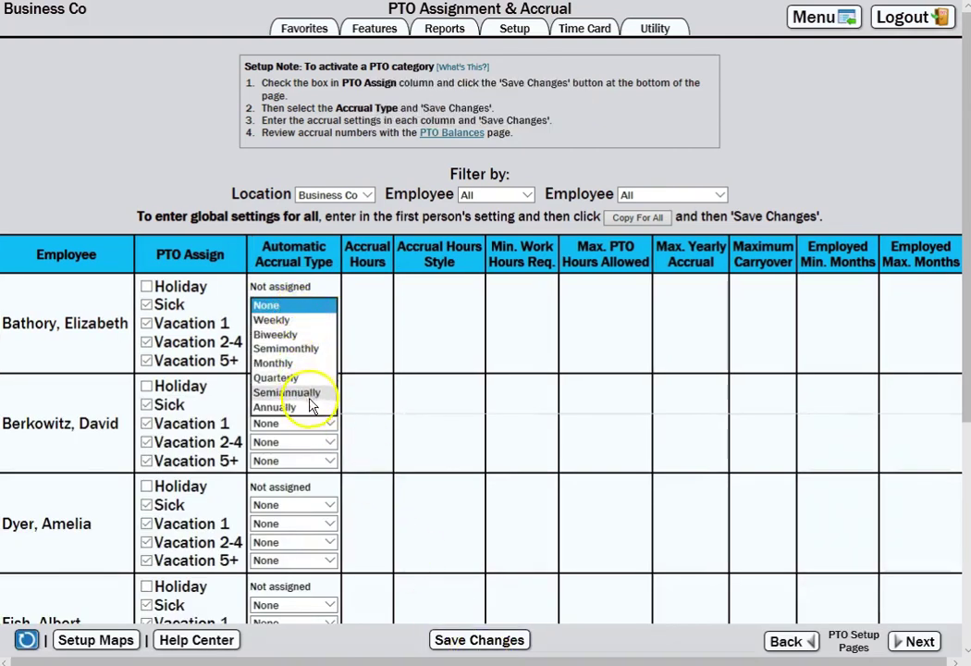
{"action": "left_click", "coordinate": [296, 407]}
{"action": "left_click", "coordinate": [310, 323]}
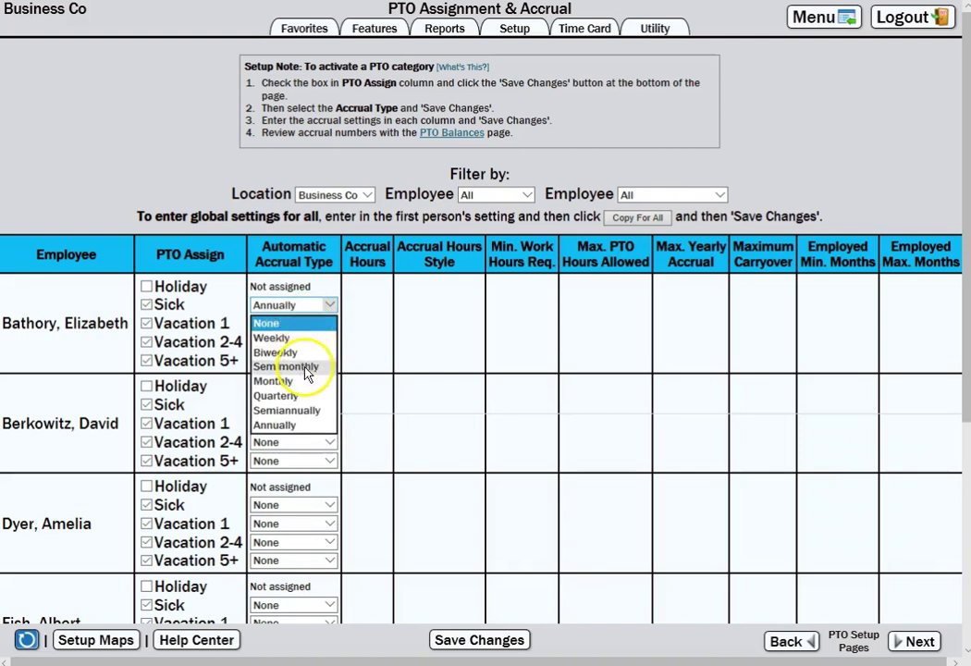
{"action": "left_click", "coordinate": [307, 370]}
{"action": "left_click", "coordinate": [305, 344]}
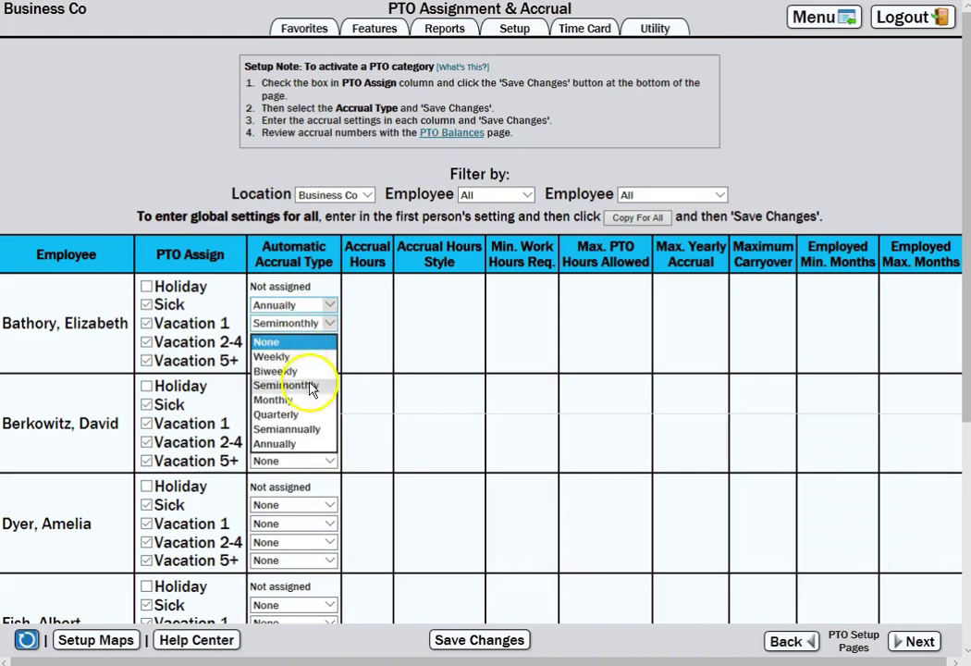
{"action": "left_click", "coordinate": [309, 389]}
{"action": "left_click", "coordinate": [313, 360]}
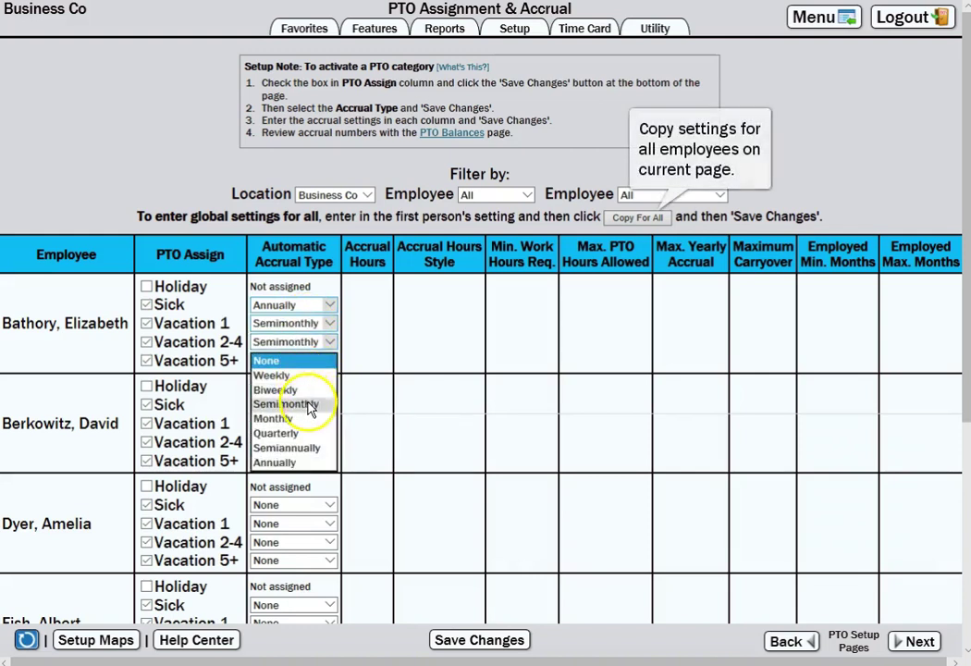
{"action": "left_click", "coordinate": [311, 407]}
{"action": "left_click", "coordinate": [637, 218]}
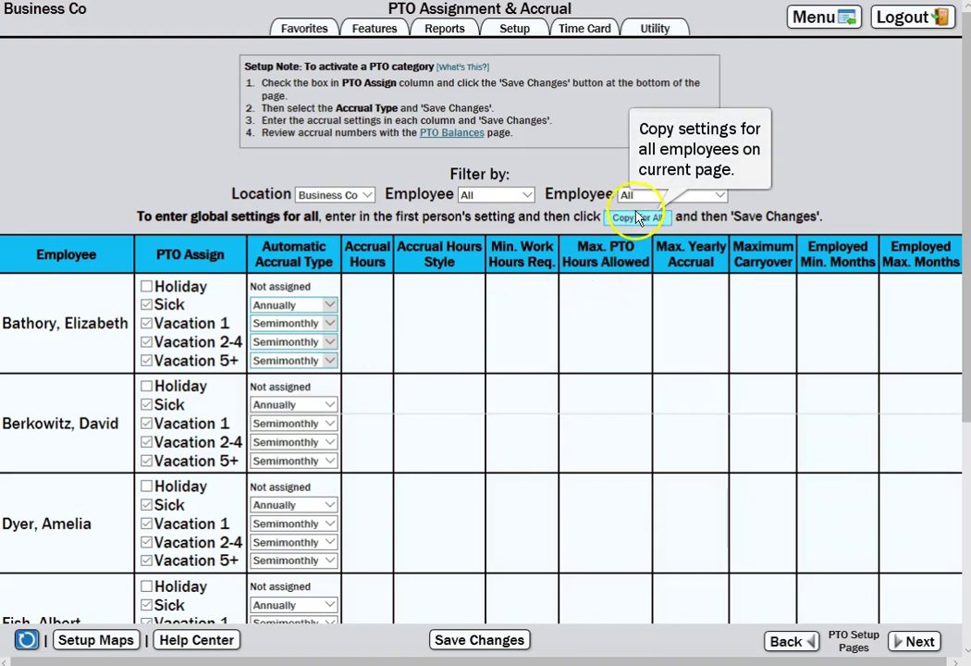
{"action": "left_click", "coordinate": [493, 643]}
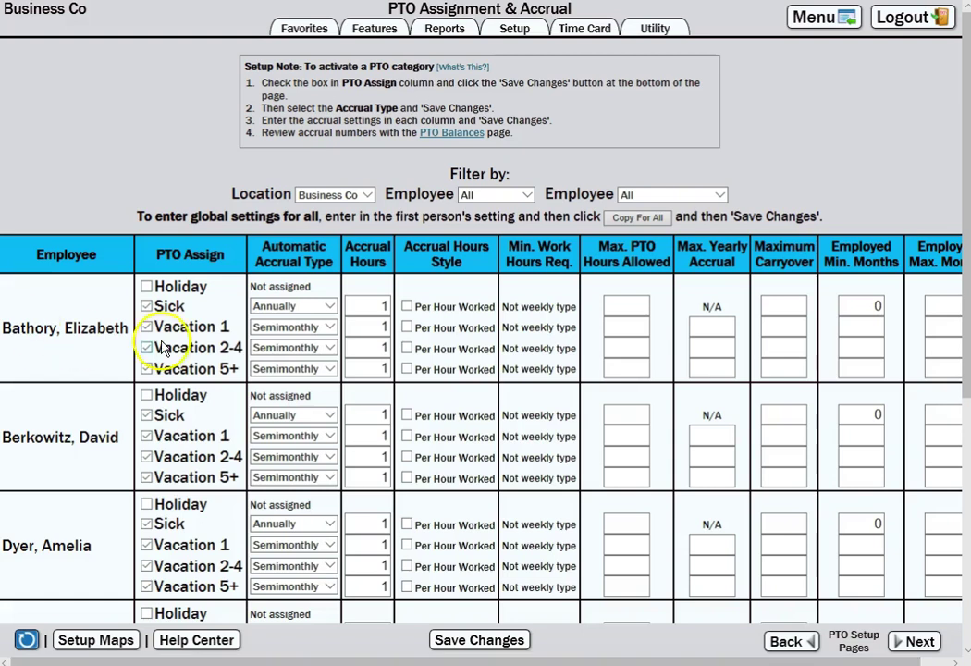
Step: Set the first employee's Sick accrual hours to 24 and copy the setting to all employees
{"action": "left_click", "coordinate": [372, 304]}
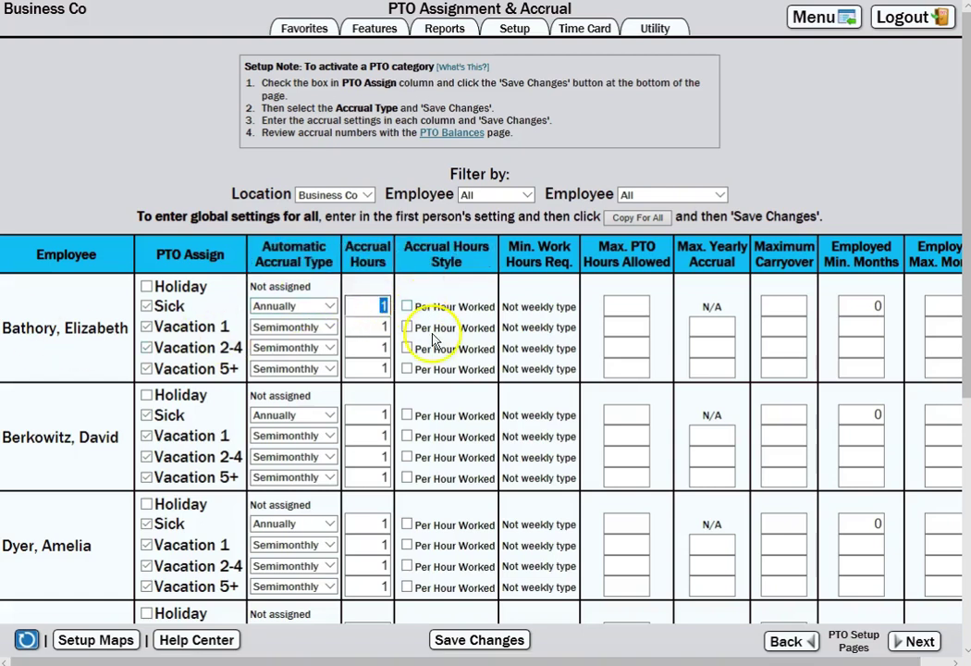
{"action": "type", "text": "24"}
{"action": "left_click", "coordinate": [660, 219]}
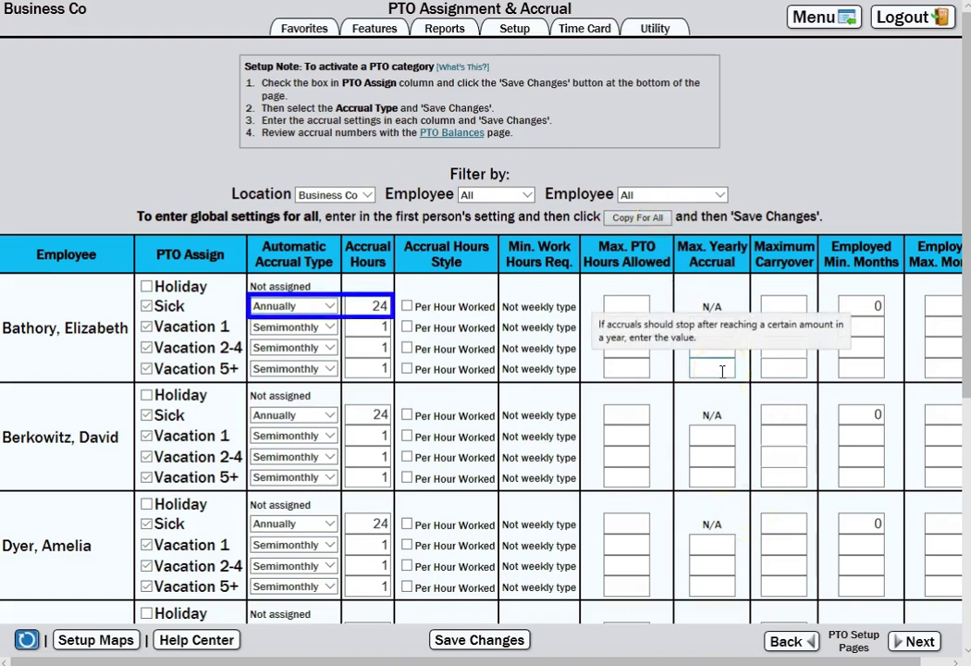
Step: Set the first employee's accrual hours to 1.67 for Vacation 1, 3.34 for Vacation 2-4 and 5 for Vacation 5+, and copy to all employees
{"action": "left_click", "coordinate": [381, 328]}
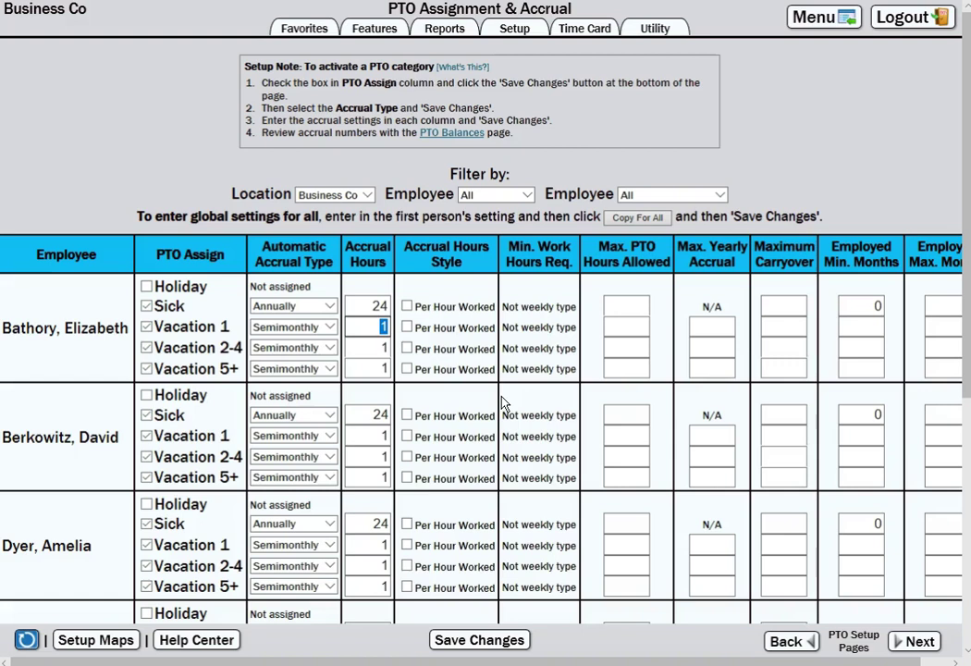
{"action": "type", "text": "1.67"}
{"action": "left_click", "coordinate": [378, 350]}
{"action": "type", "text": "3.34"}
{"action": "left_click", "coordinate": [377, 369]}
{"action": "type", "text": "5"}
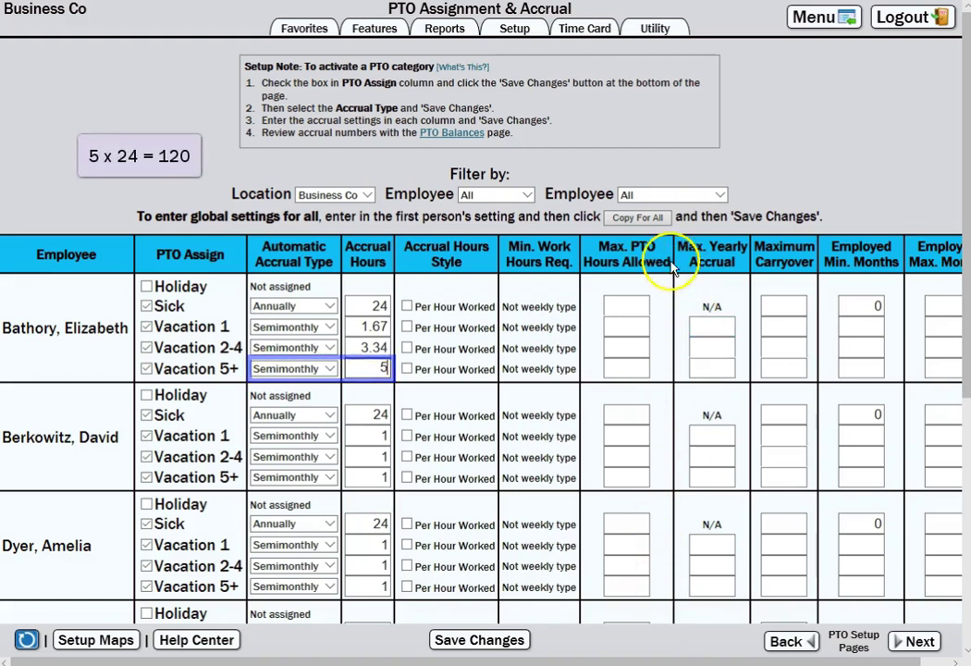
{"action": "left_click", "coordinate": [639, 217]}
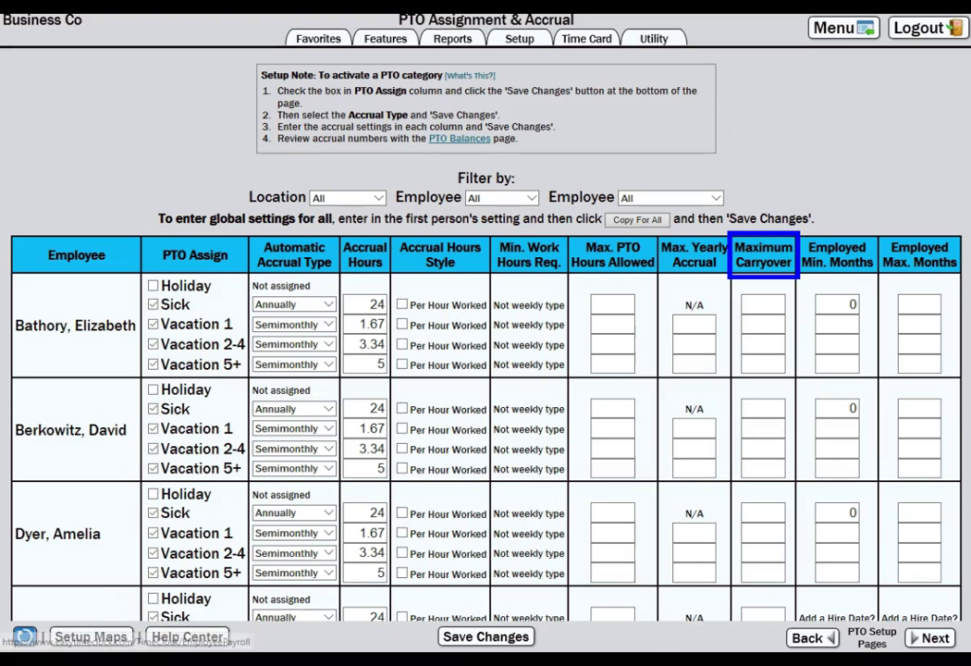
Step: Set the first employee's maximum carryover to 0 for Sick and 20 for Vacation 1 and Vacation 2-4, copy to all employees and save
{"action": "left_click", "coordinate": [769, 304]}
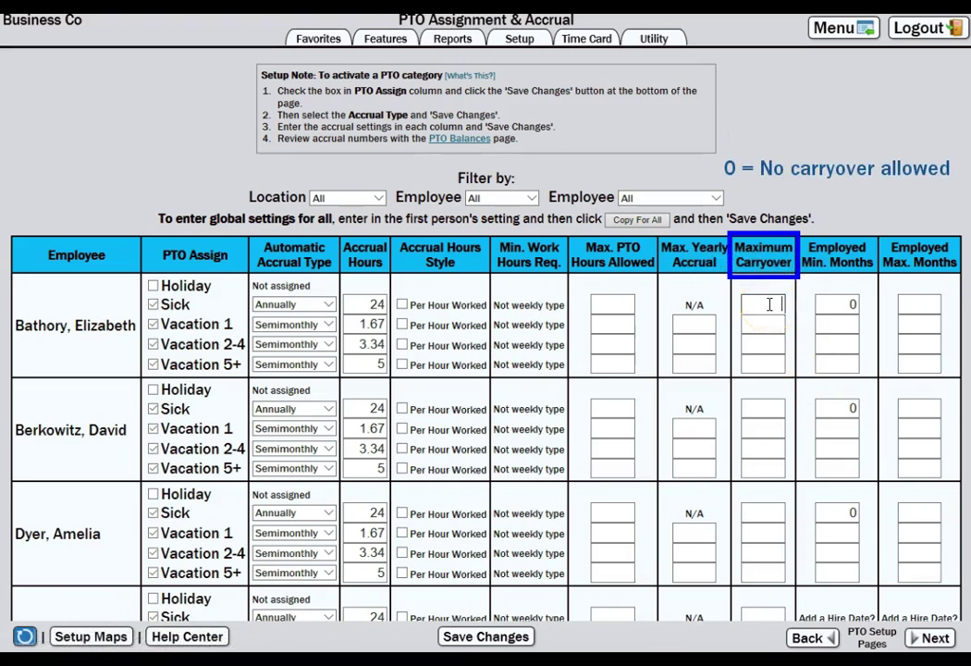
{"action": "type", "text": "0"}
{"action": "left_click", "coordinate": [769, 326]}
{"action": "type", "text": "20"}
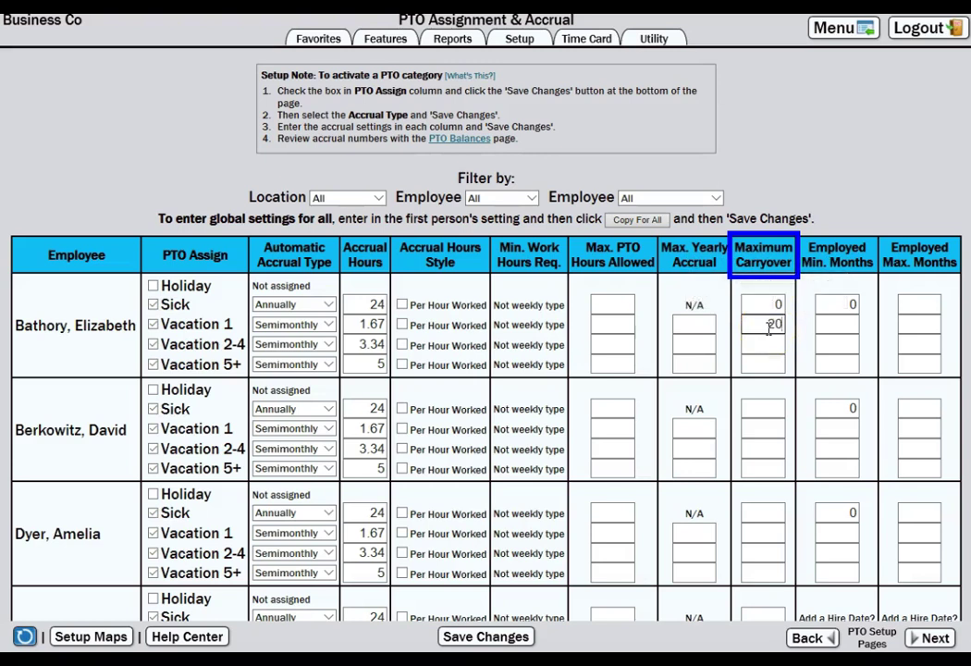
{"action": "left_click", "coordinate": [778, 343]}
{"action": "type", "text": "20"}
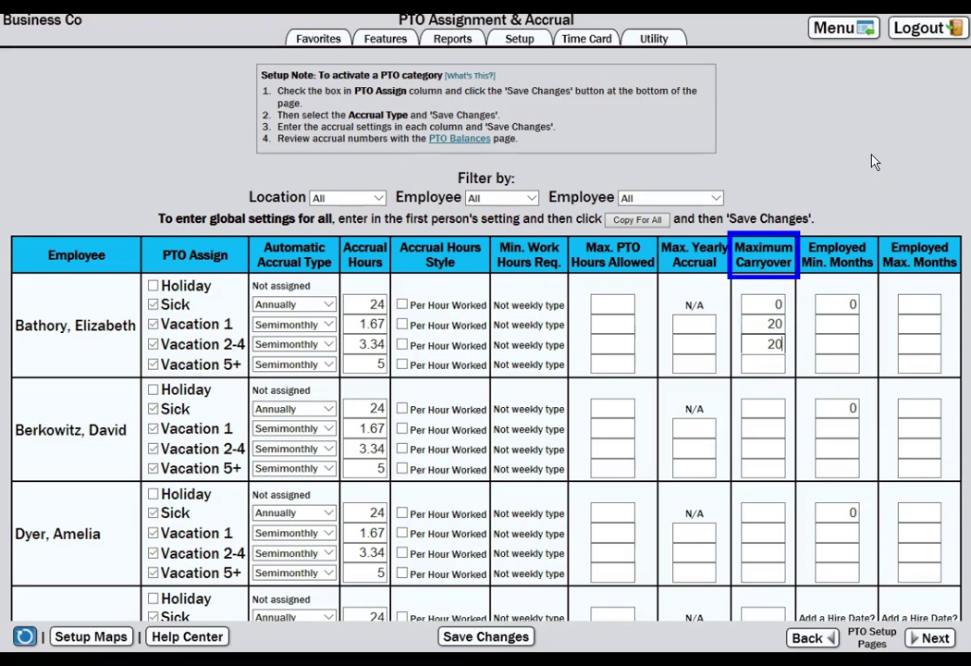
{"action": "left_click", "coordinate": [637, 222]}
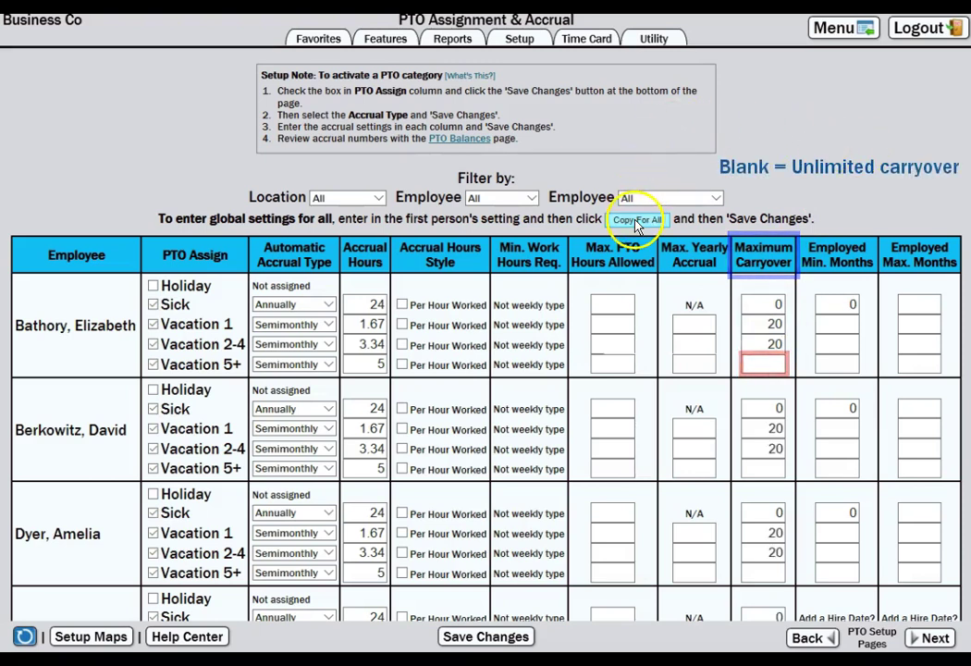
{"action": "left_click", "coordinate": [500, 636]}
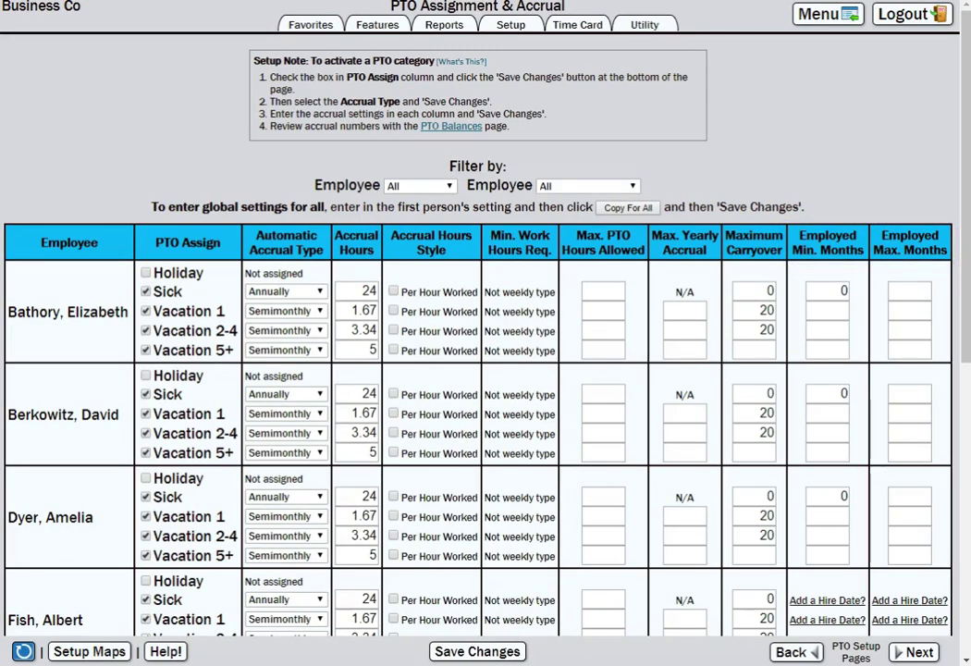
Step: Open the hire date entry for the employee whose employed-months limits are missing a hire date
{"action": "scroll", "coordinate": [260, 412], "scroll_direction": "down", "scroll_amount": 3}
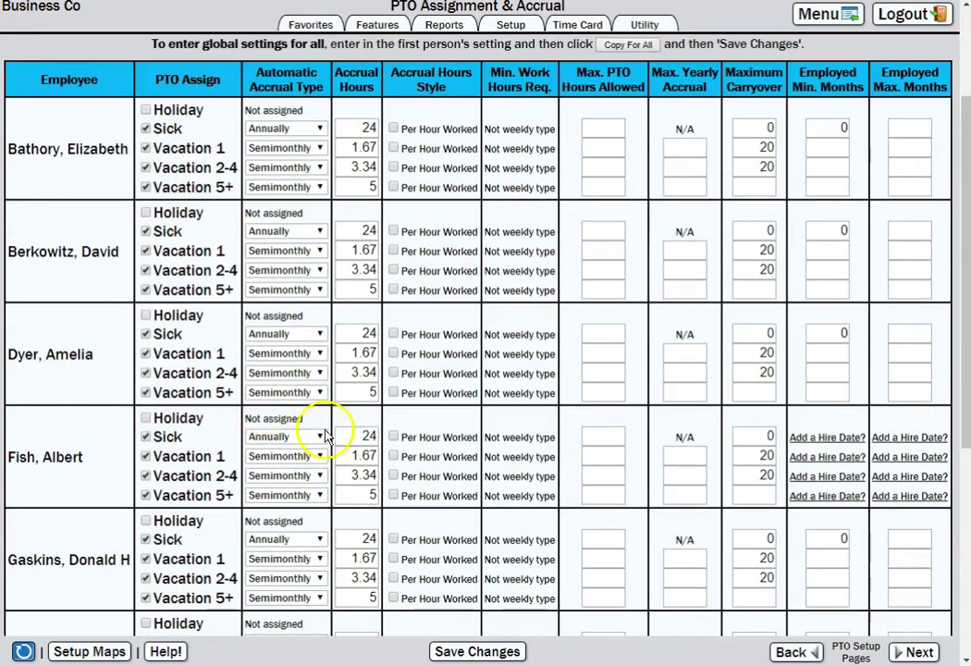
{"action": "left_click", "coordinate": [826, 446]}
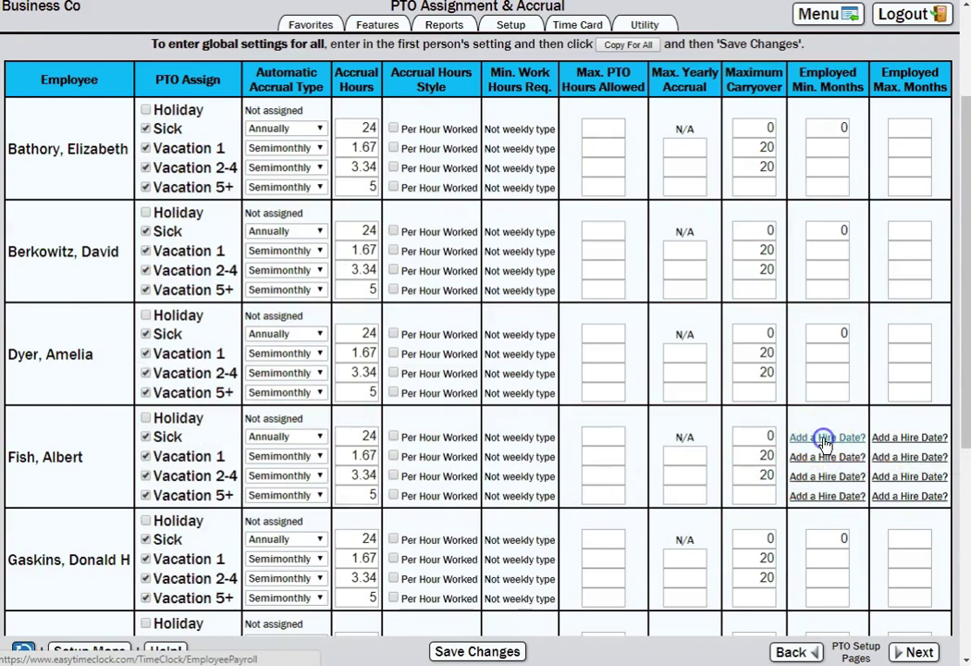
{"action": "left_click", "coordinate": [493, 35]}
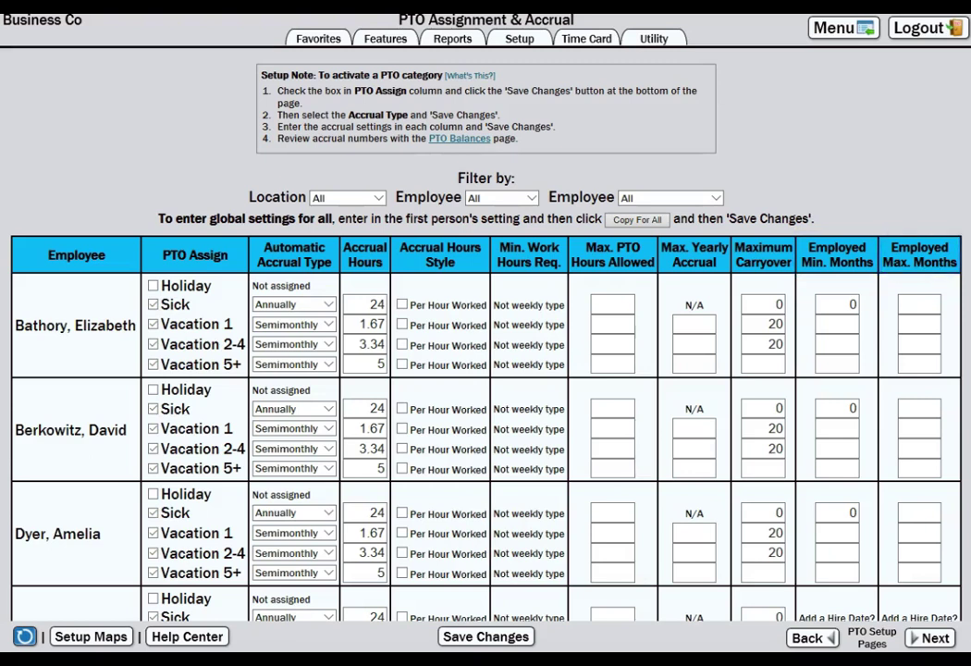
Step: Set employed months to maximum 11 for Vacation 1, 12 to 47 for Vacation 2-4 and minimum 48 for Vacation 5+, copy to all employees and save
{"action": "left_click", "coordinate": [911, 326]}
{"action": "type", "text": "11"}
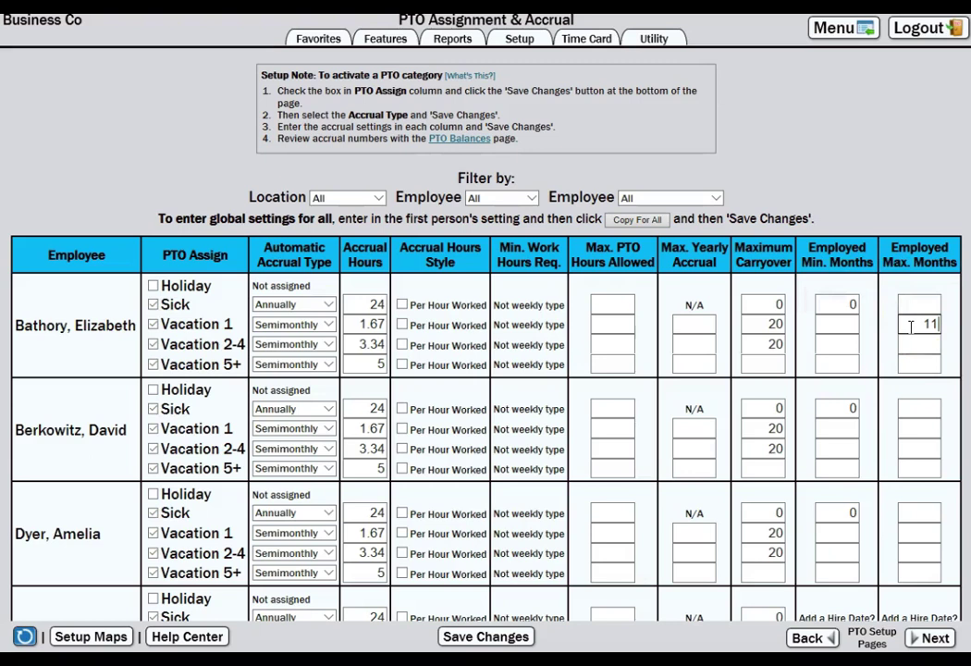
{"action": "mouse_move", "coordinate": [845, 348]}
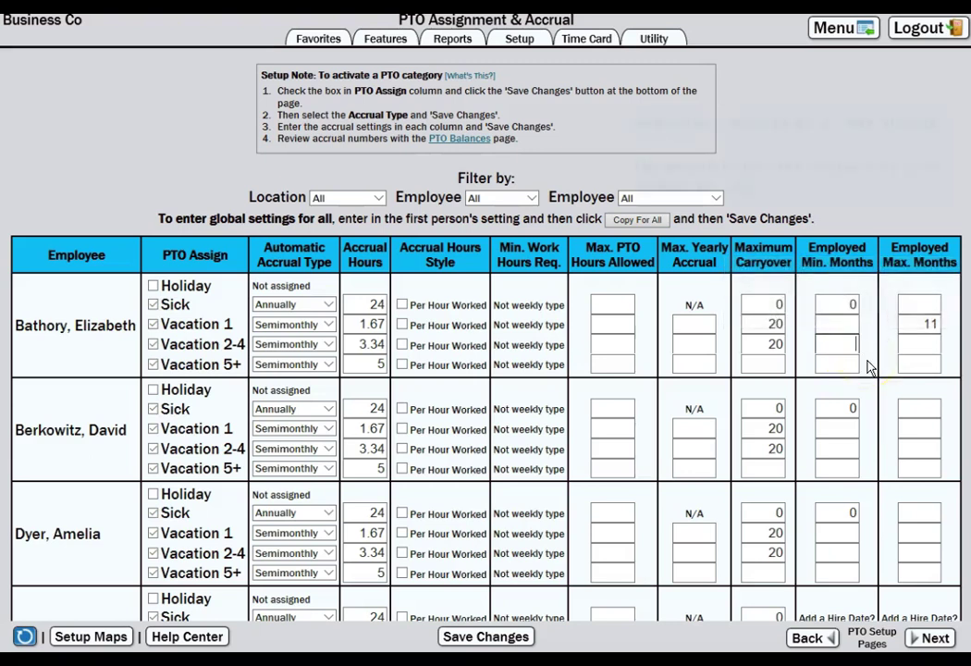
{"action": "type", "text": "12"}
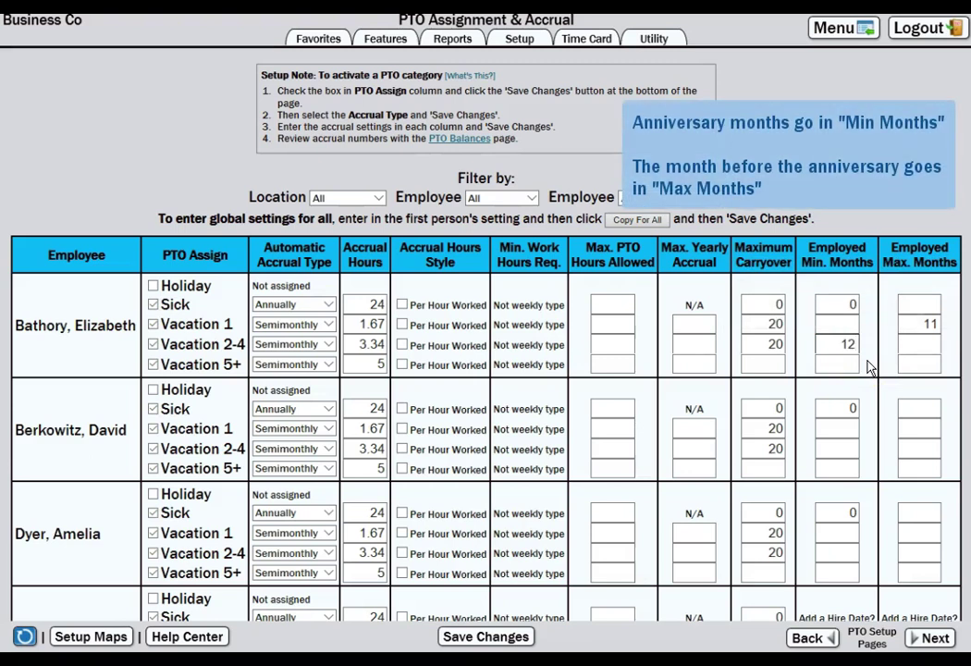
{"action": "left_click", "coordinate": [911, 343]}
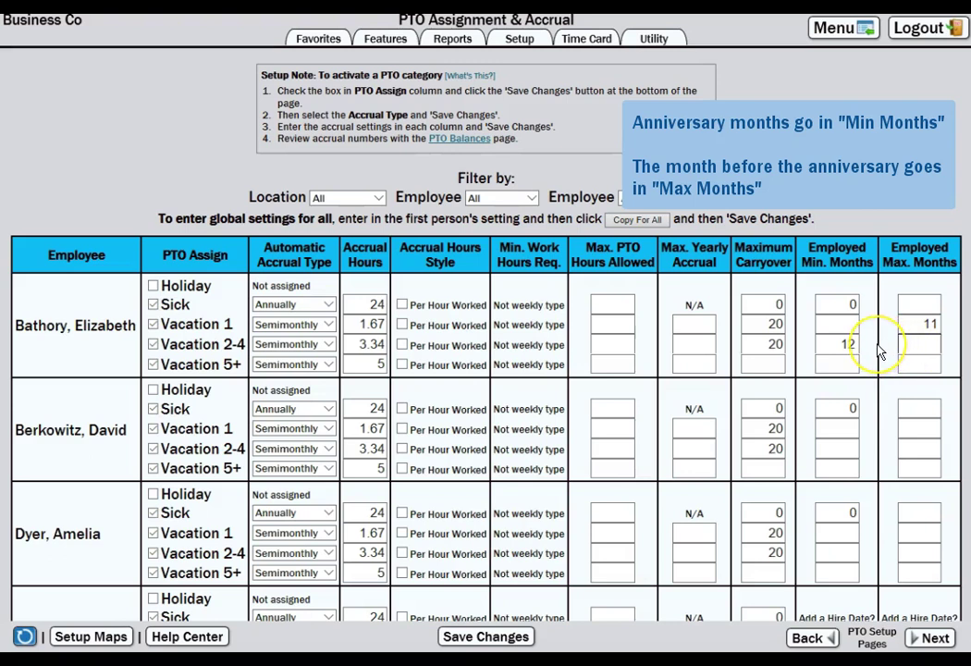
{"action": "type", "text": "47"}
{"action": "left_click", "coordinate": [844, 365]}
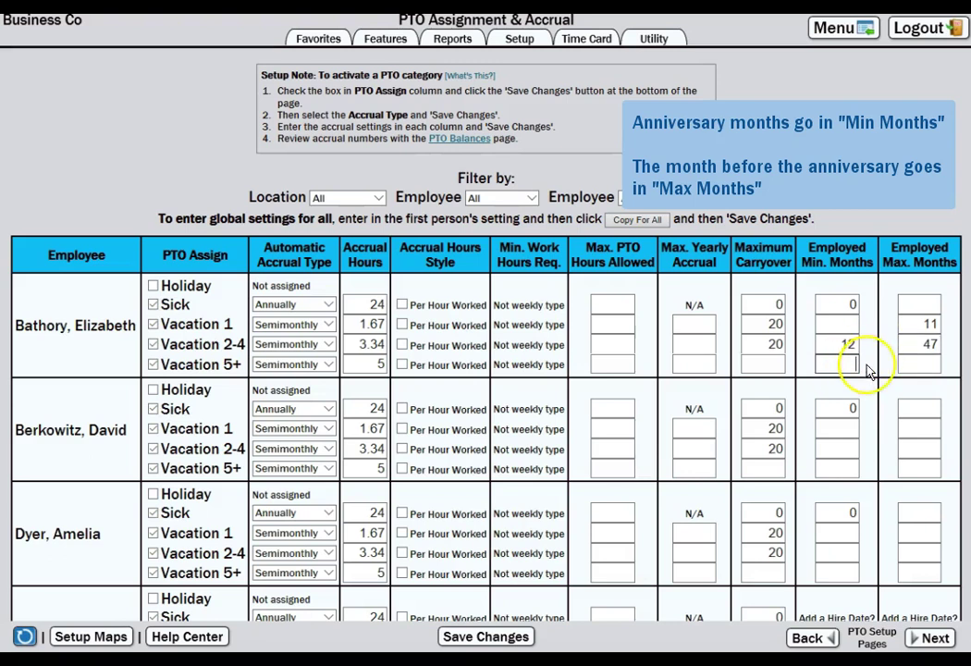
{"action": "type", "text": "48"}
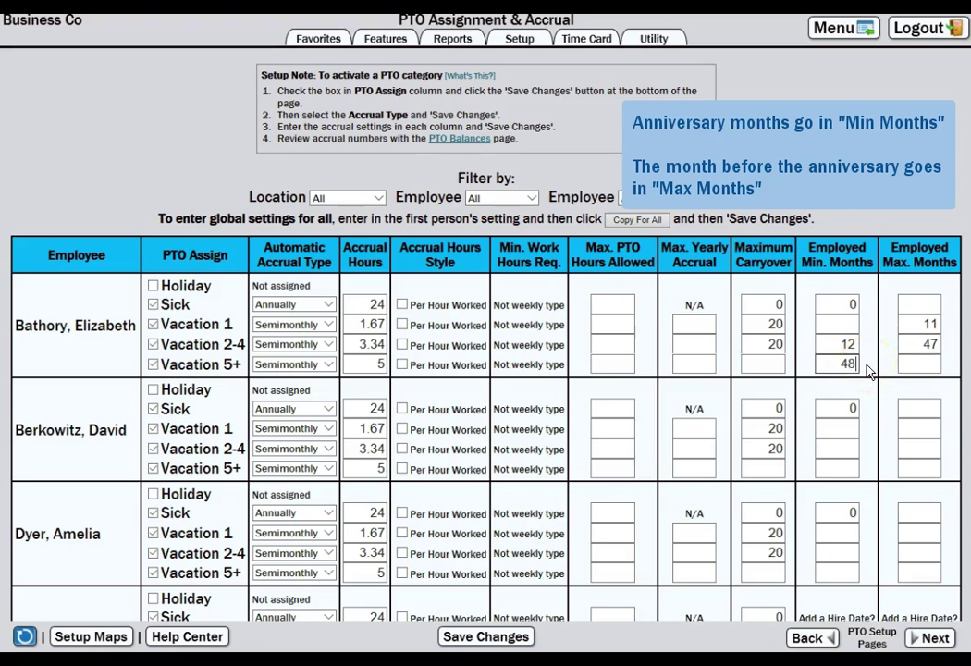
{"action": "left_click", "coordinate": [659, 224]}
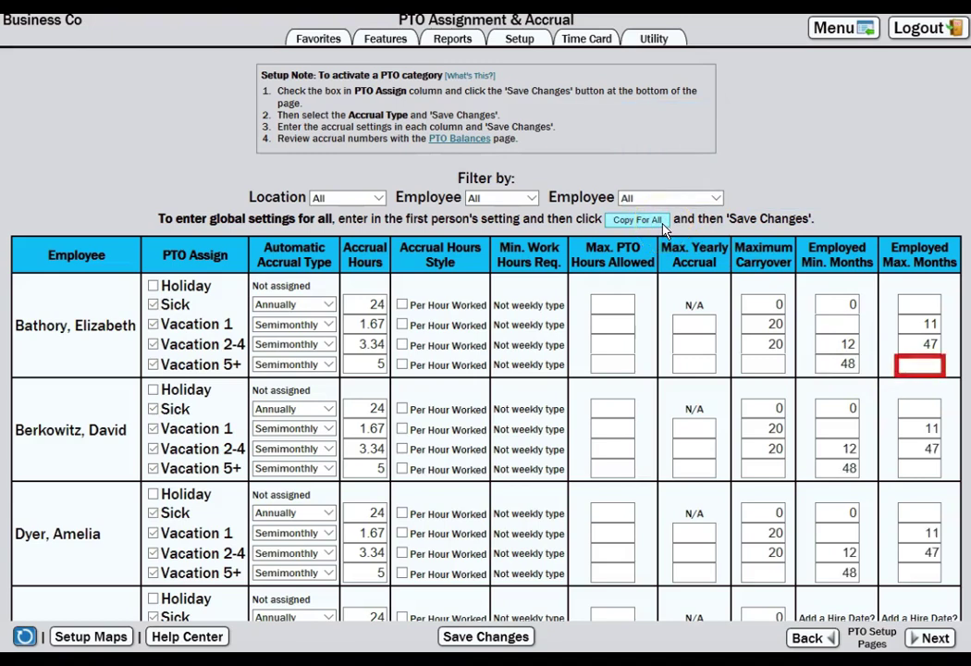
{"action": "left_click", "coordinate": [476, 637]}
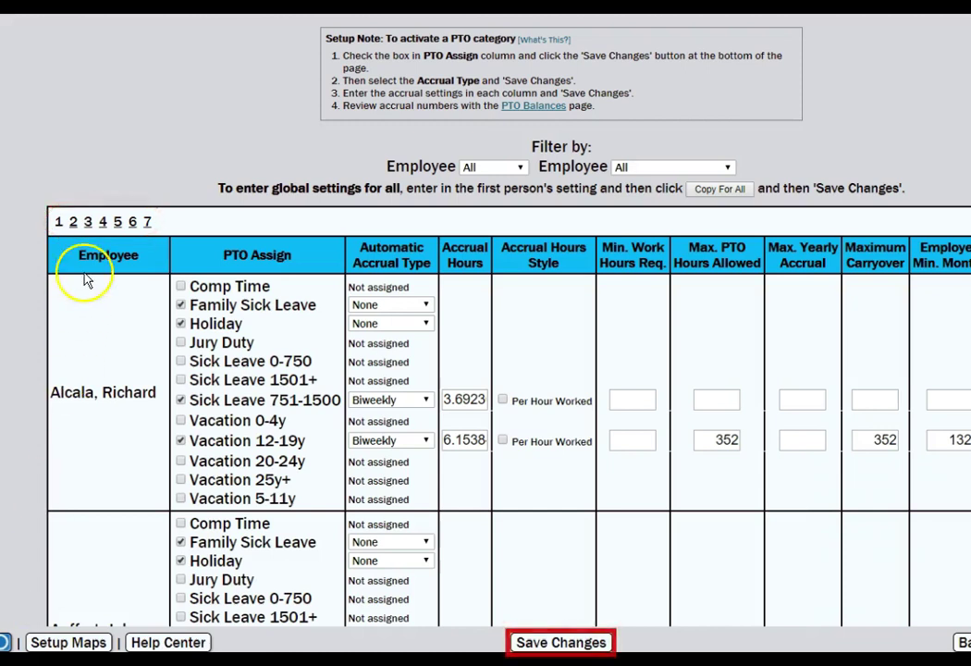
Step: Go through pages 2 and 3 of the employee PTO assignment list
{"action": "left_click", "coordinate": [74, 223]}
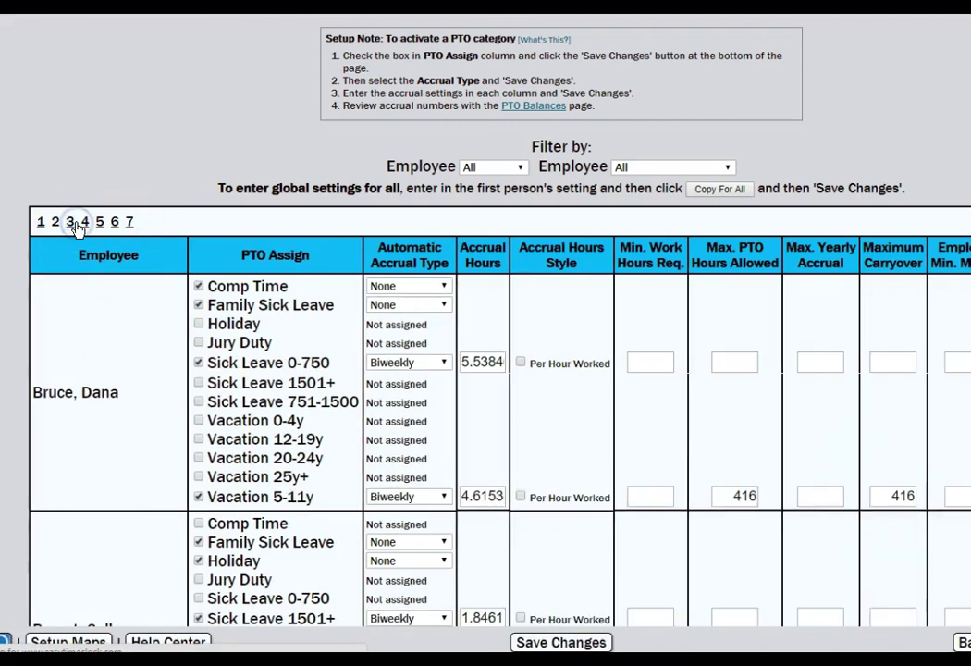
{"action": "left_click", "coordinate": [70, 222]}
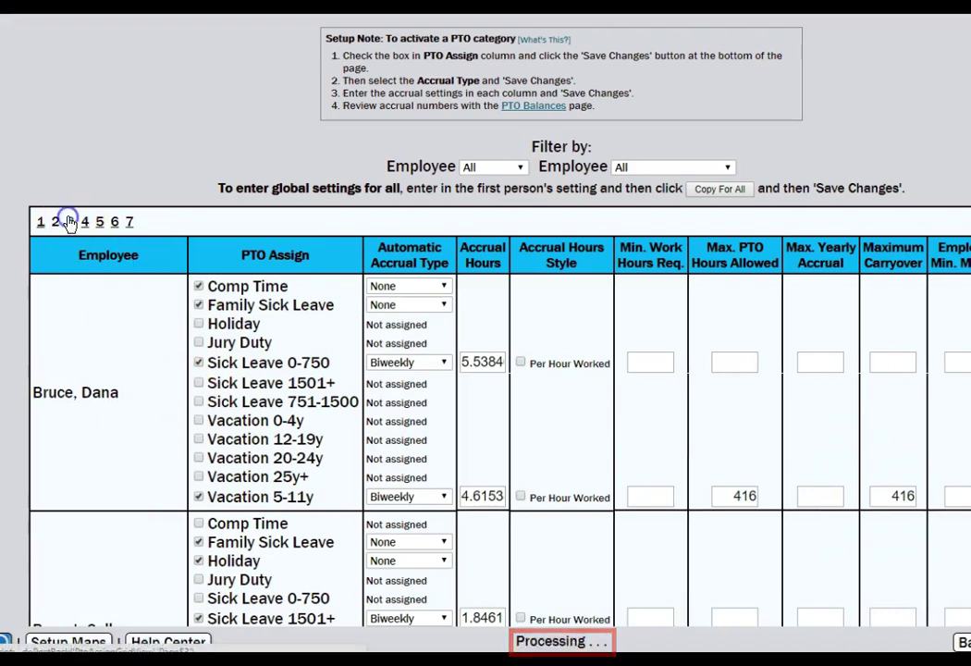